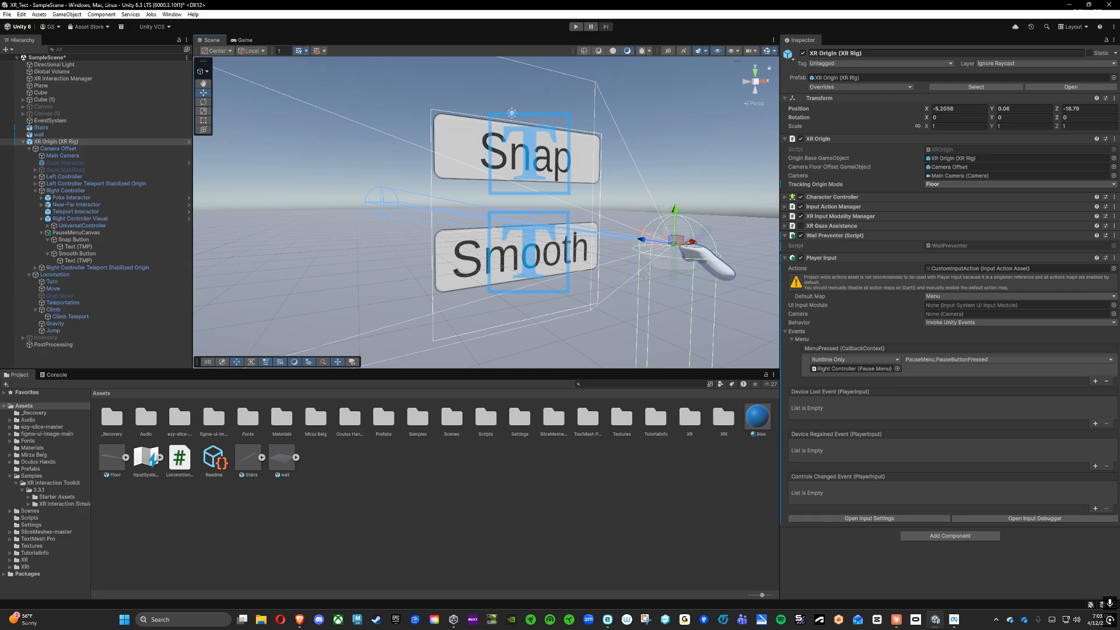
right_drag(575, 198, 538, 209)
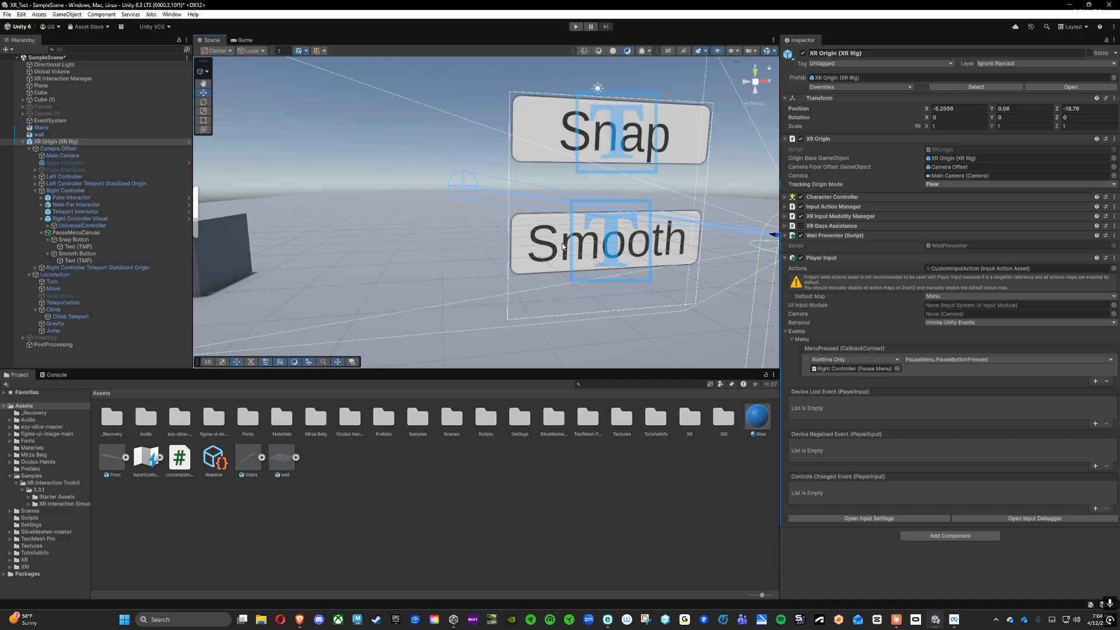
right_drag(436, 243, 402, 243)
key(d)
key(a)
key(d)
key(w)
key(s)
key(w)
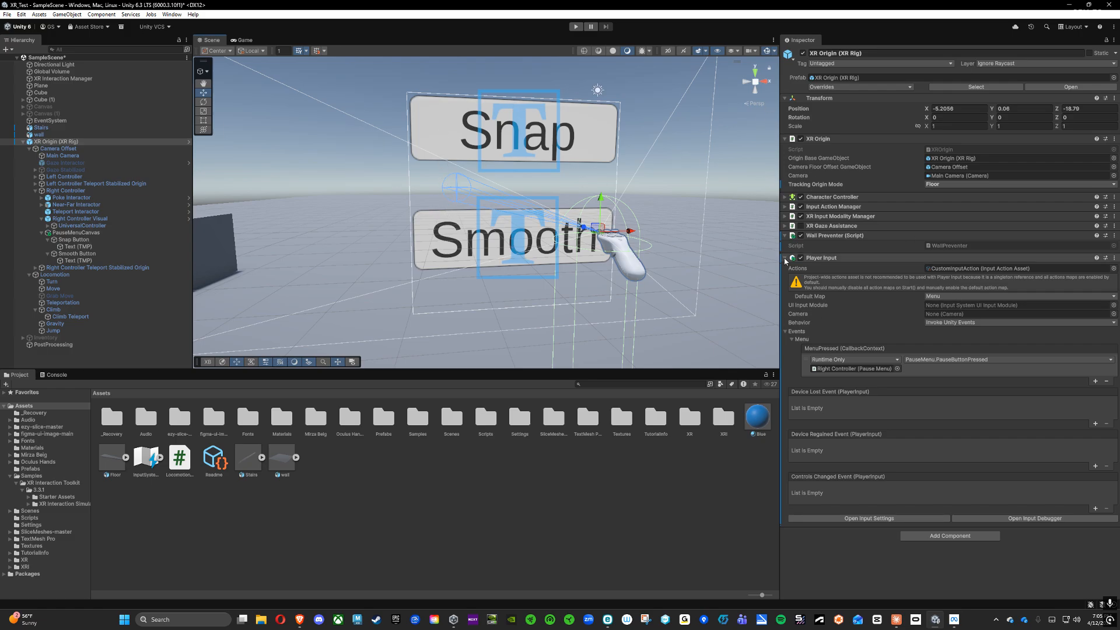
Examine the Player Input component on XR Origin, locating its CustomInputAction asset and the object that handles the MenuPressed event
click(784, 236)
click(784, 236)
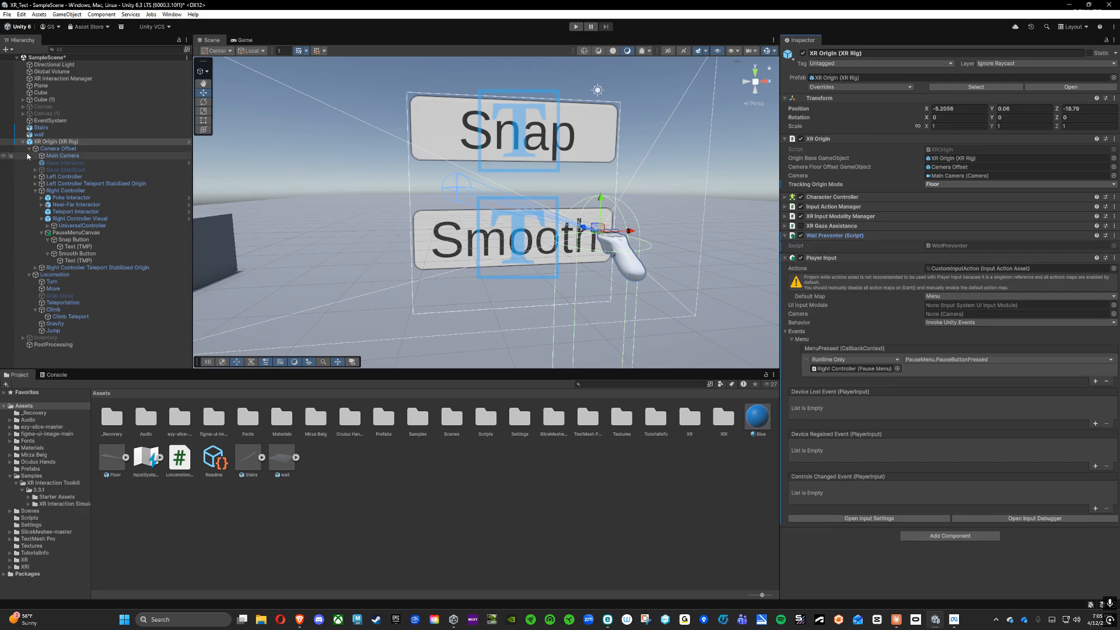
click(961, 269)
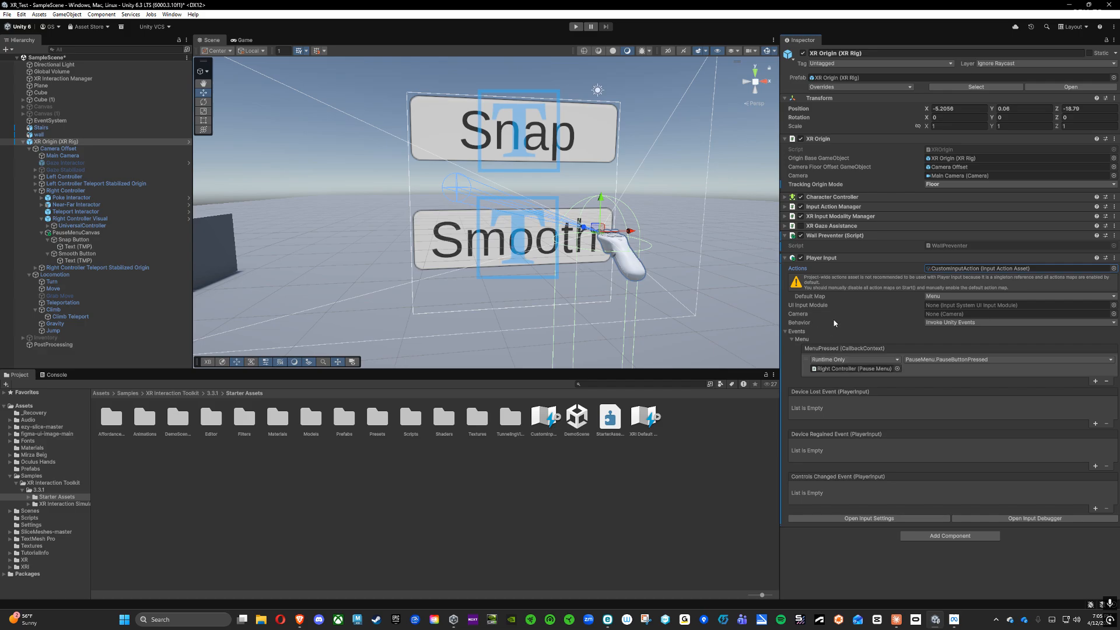
click(840, 370)
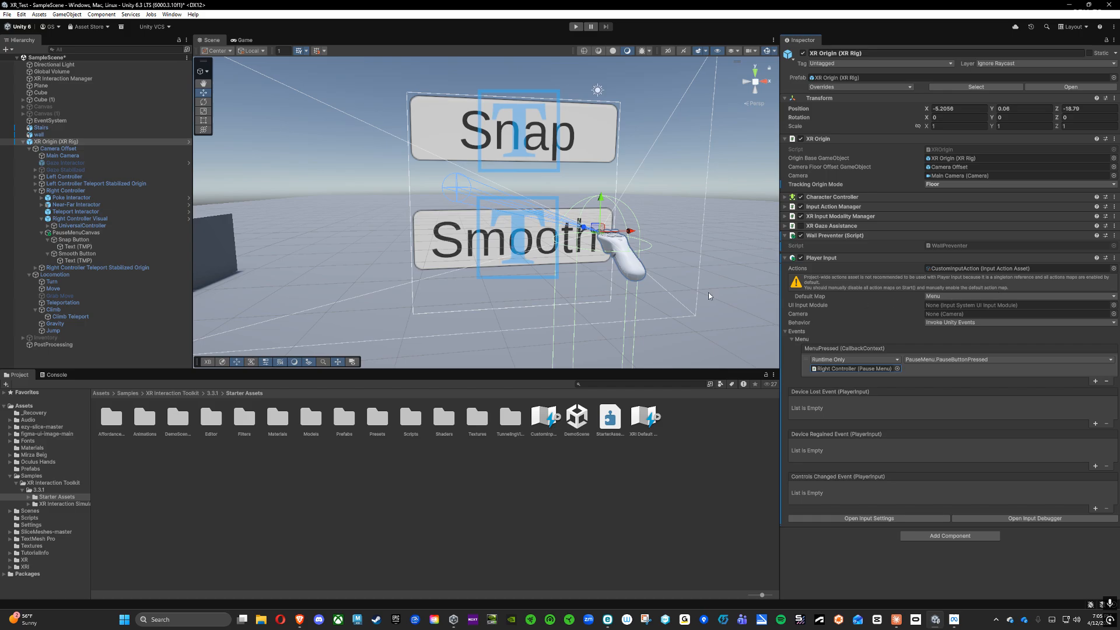
click(784, 258)
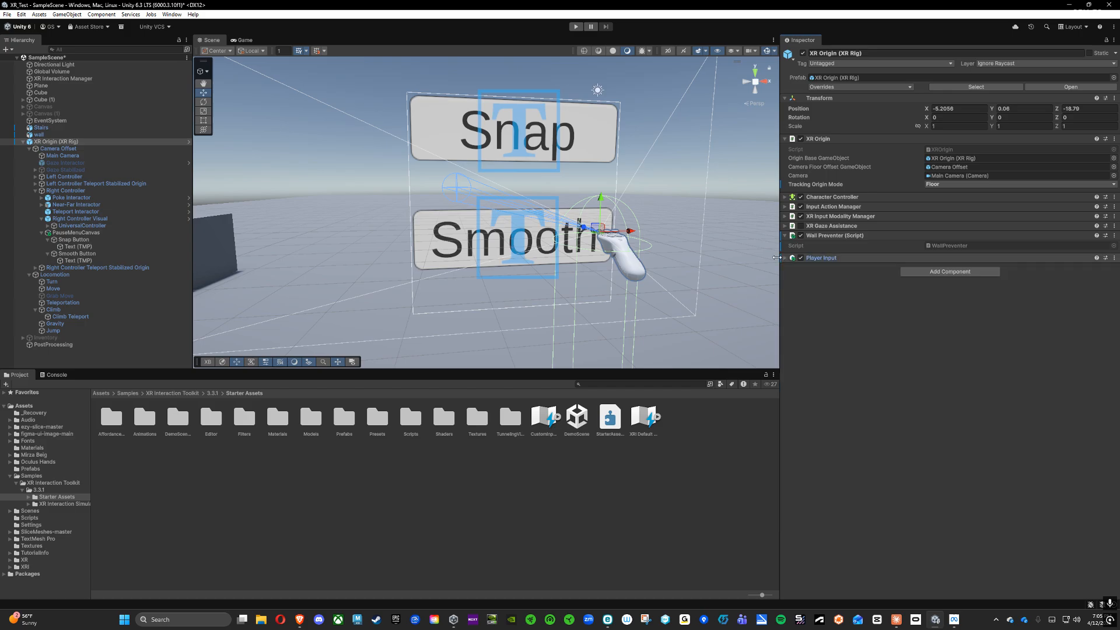
Add the LocomotionToggleManager script to XR Origin (XR Rig) and assign Right Controller as its Right Hand Controller
click(44, 141)
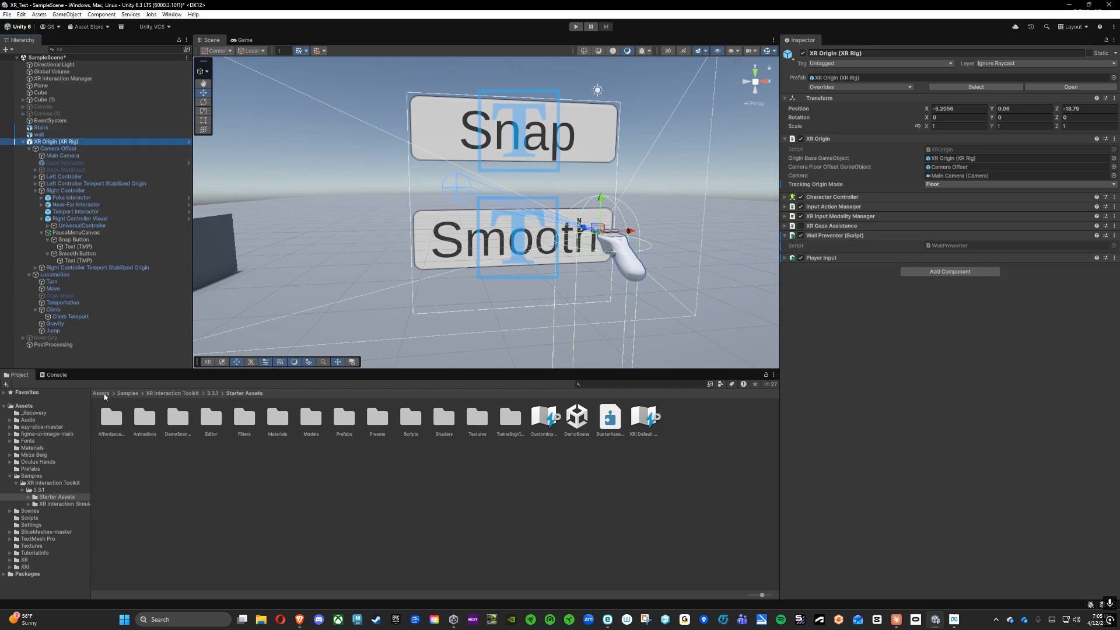
click(102, 394)
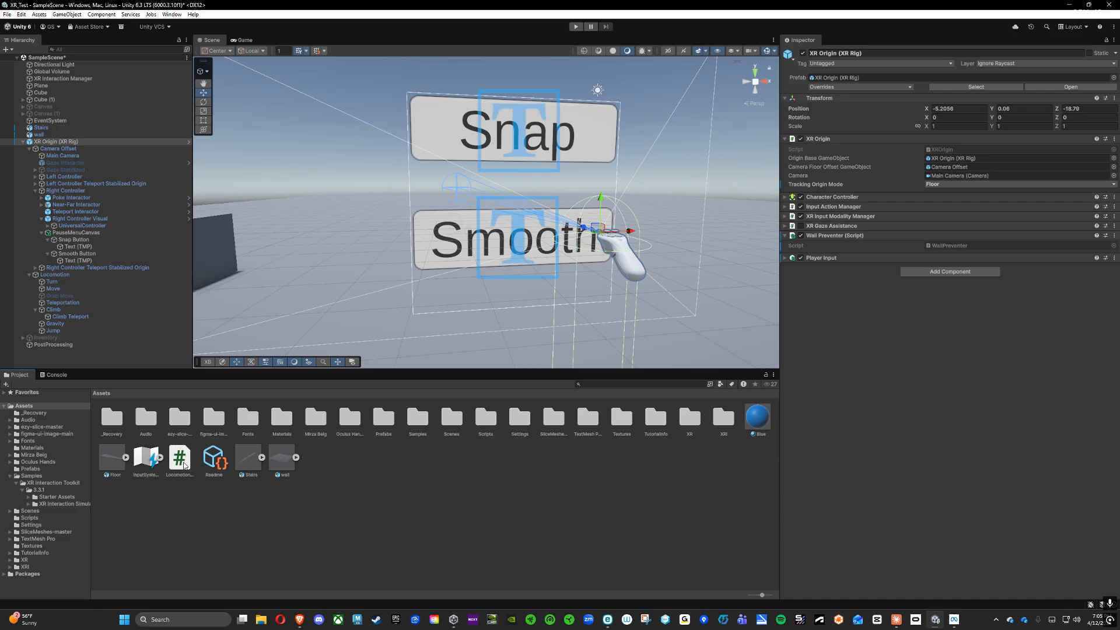
drag(185, 465, 863, 350)
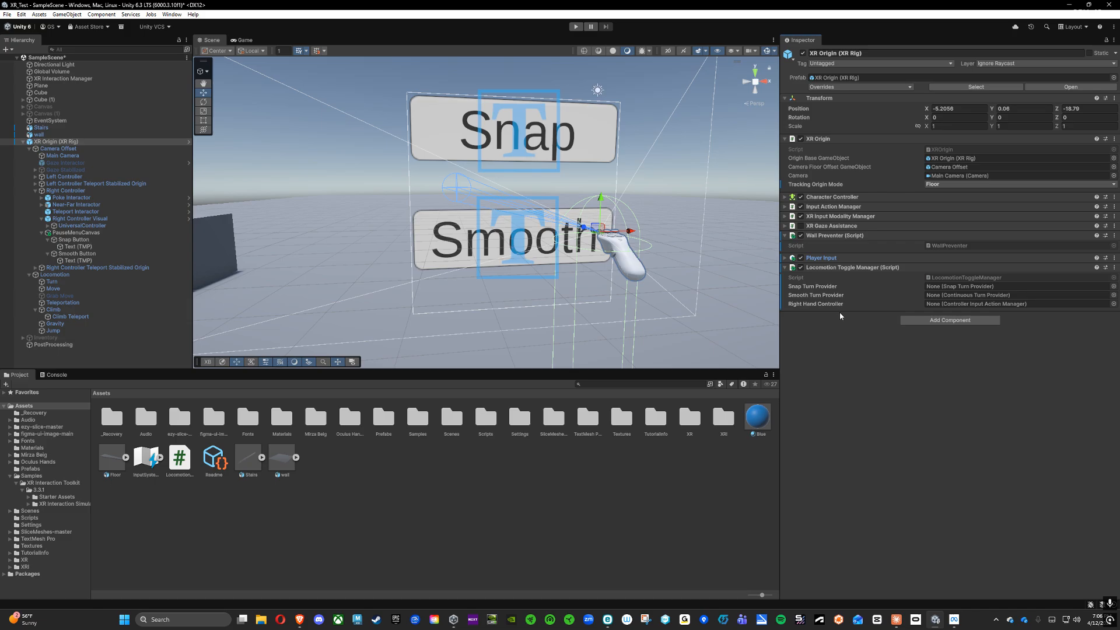
drag(47, 191, 958, 304)
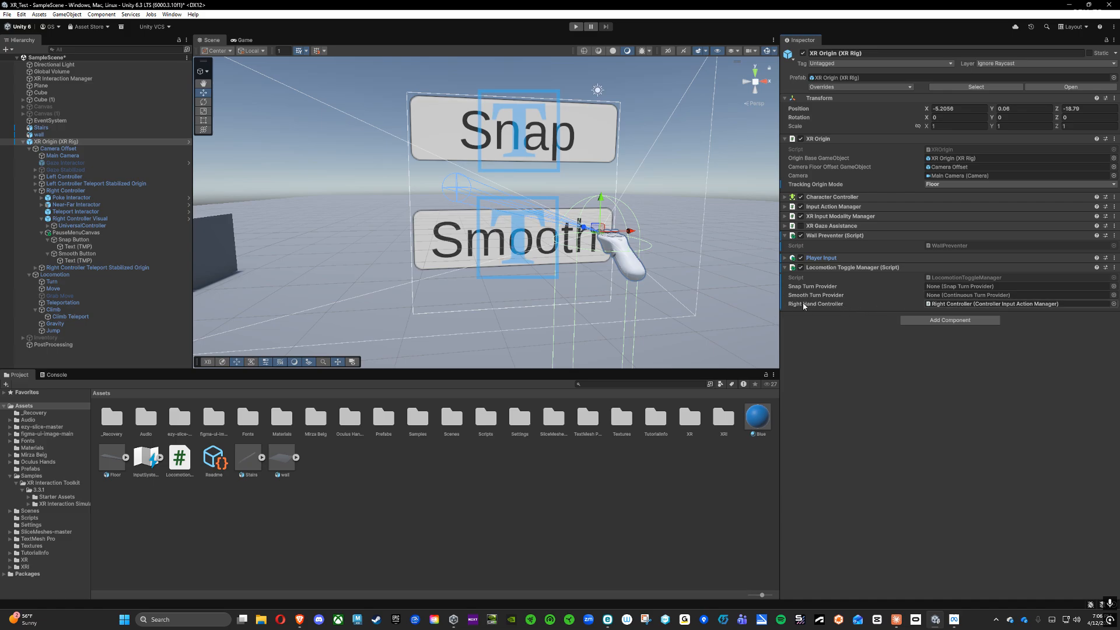
Deactivate the PauseMenuCanvas object and activate it again to preview hiding the menu
click(73, 233)
click(803, 54)
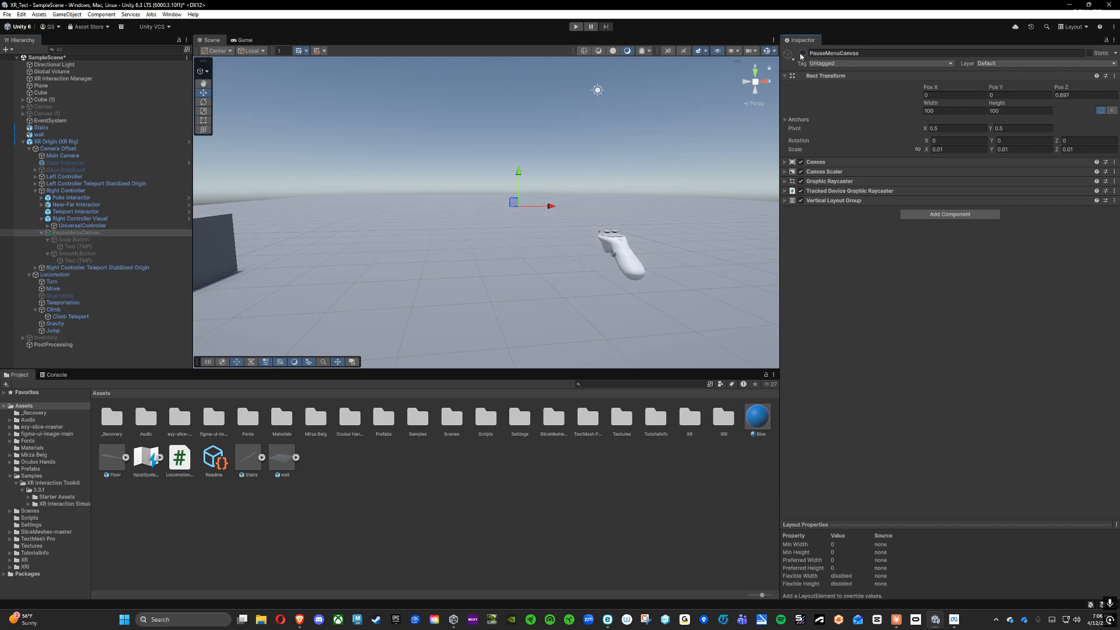
click(802, 54)
Assign the Turn object as both Snap Turn Provider and Smooth Turn Provider of XR Origin's Locomotion Toggle Manager
click(58, 142)
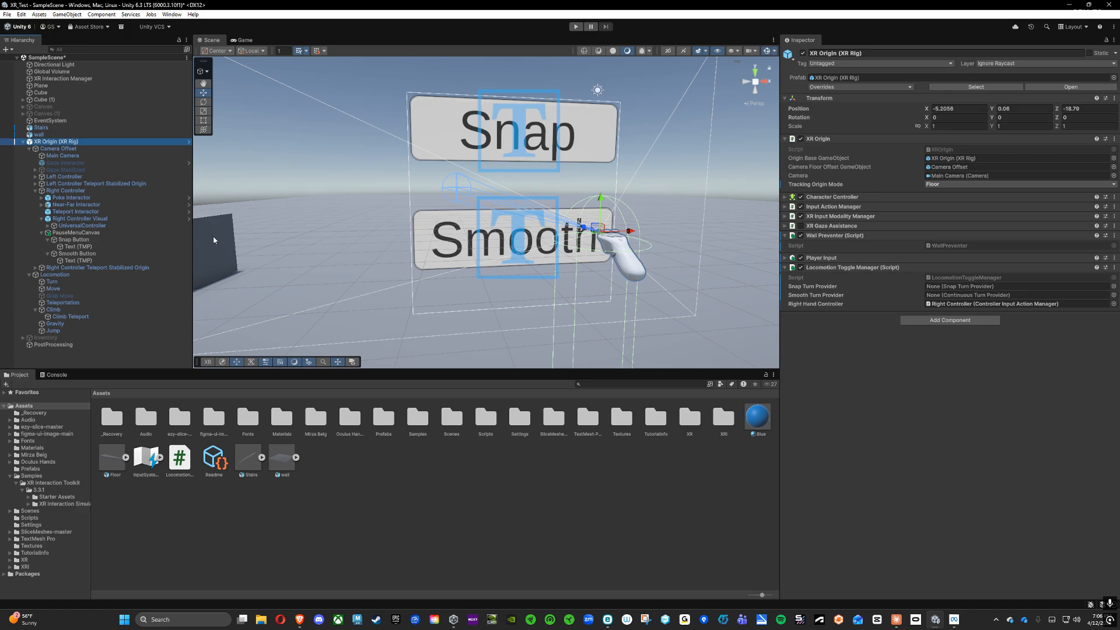
click(29, 150)
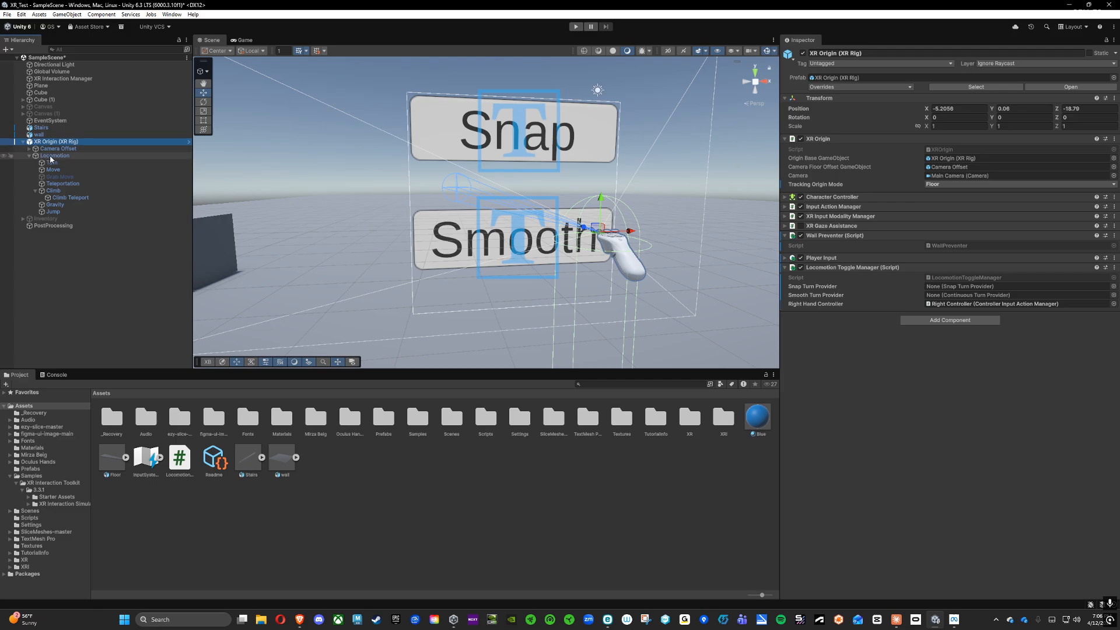
drag(51, 165, 991, 286)
drag(113, 164, 991, 295)
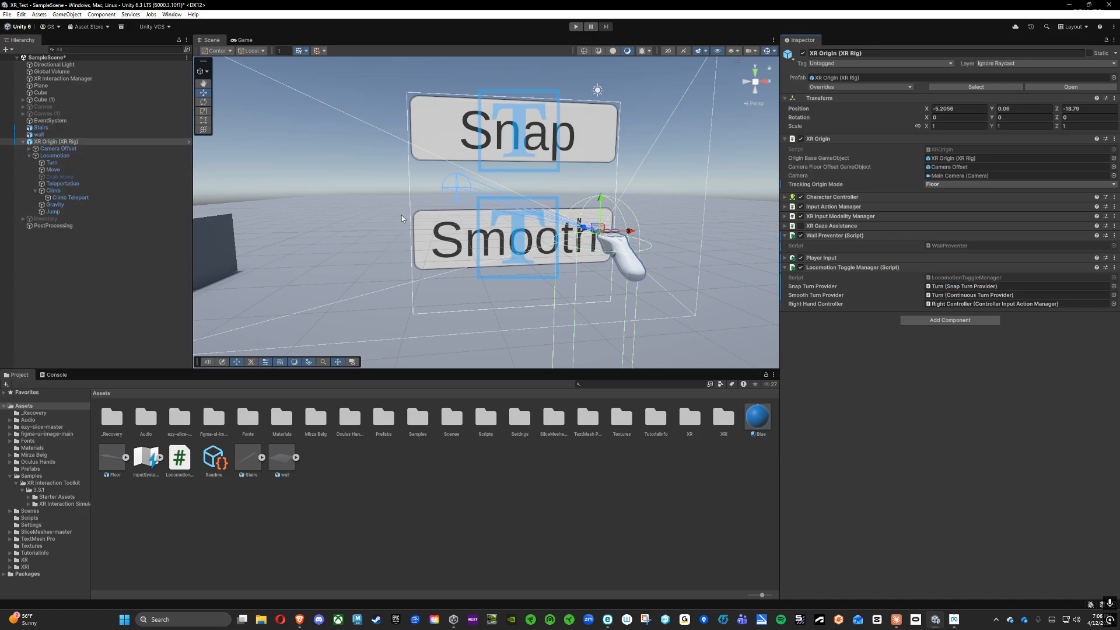
Examine the turn providers on the Turn object, the toggle manager's references on XR Origin, and the Right Controller's components
click(57, 163)
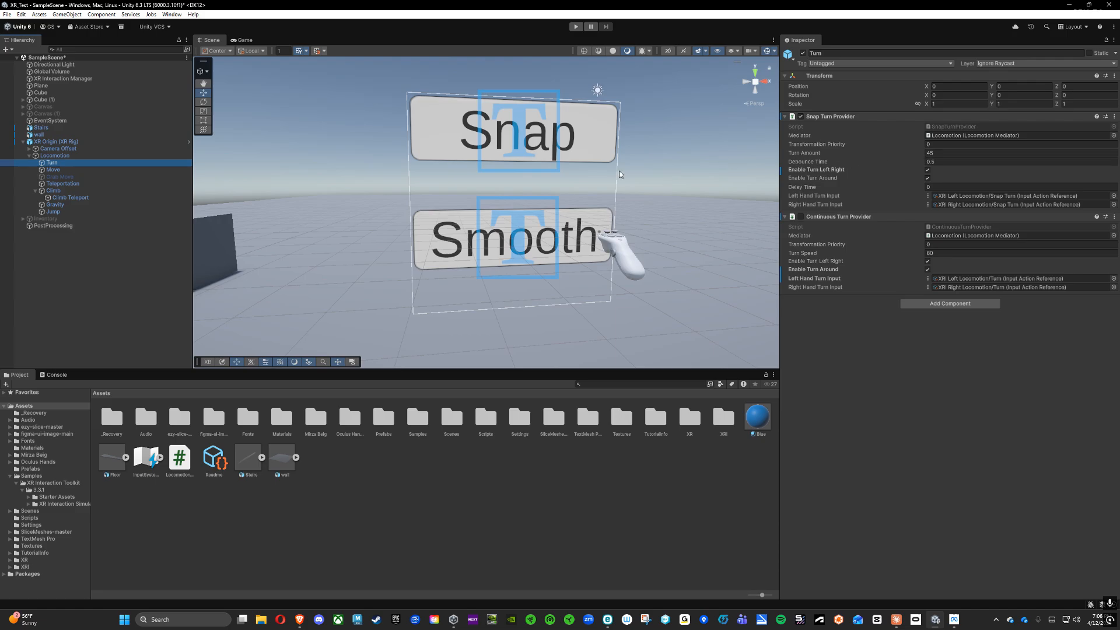
mouse_move(903, 230)
click(58, 155)
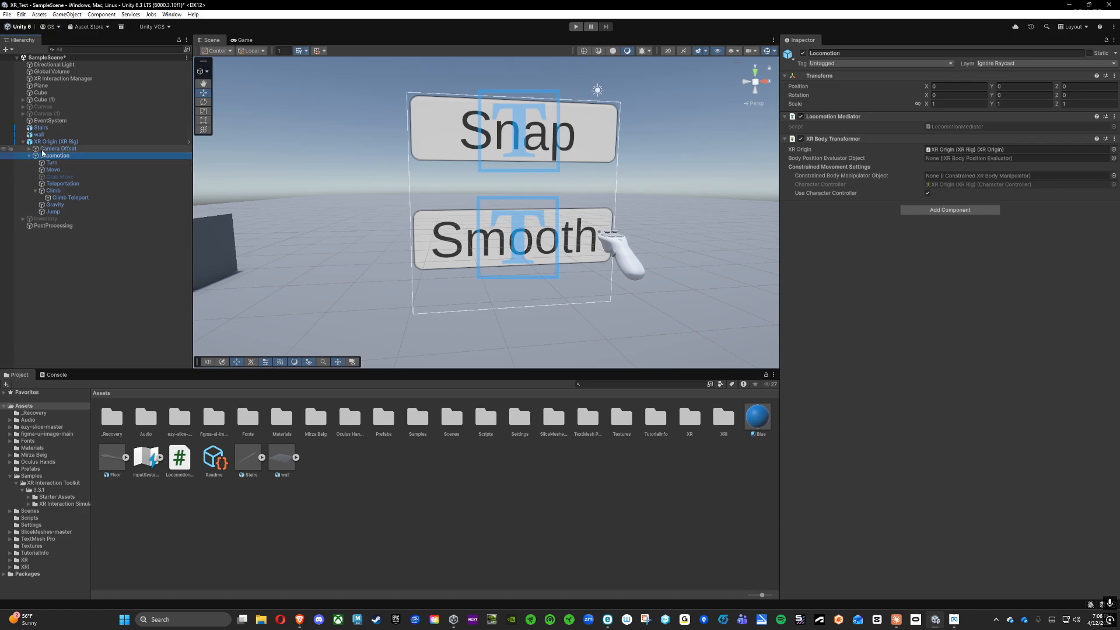
click(60, 144)
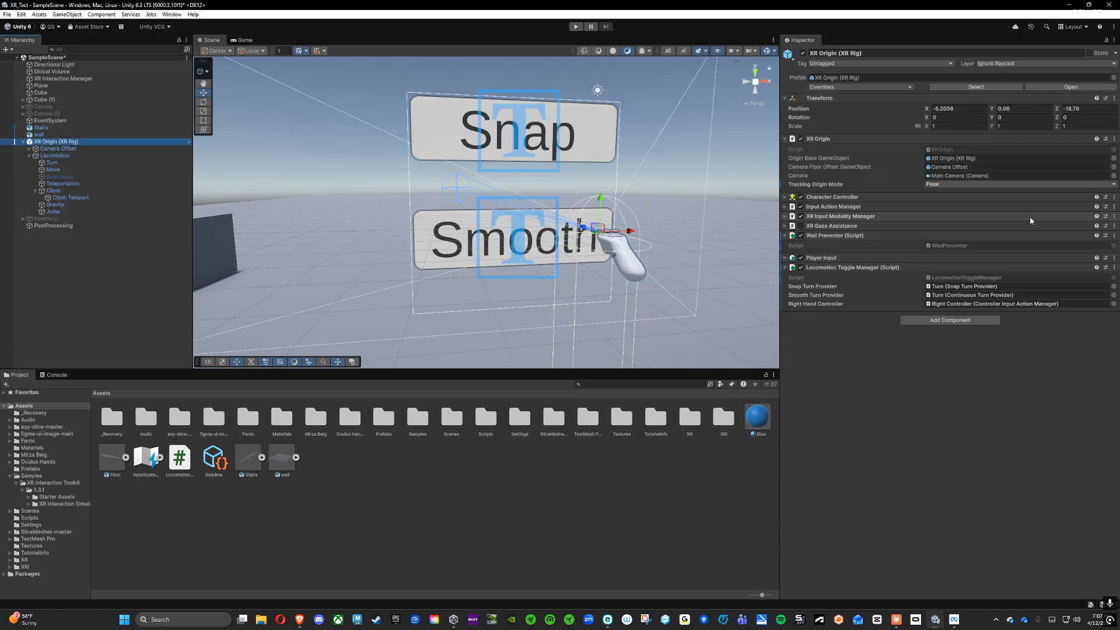
click(29, 149)
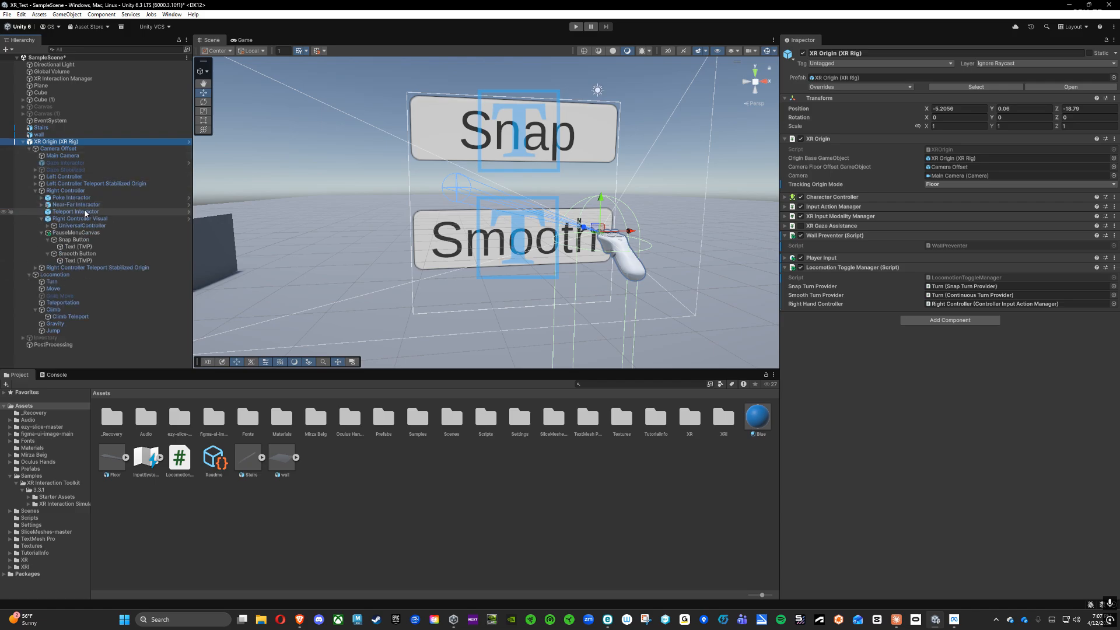
click(68, 192)
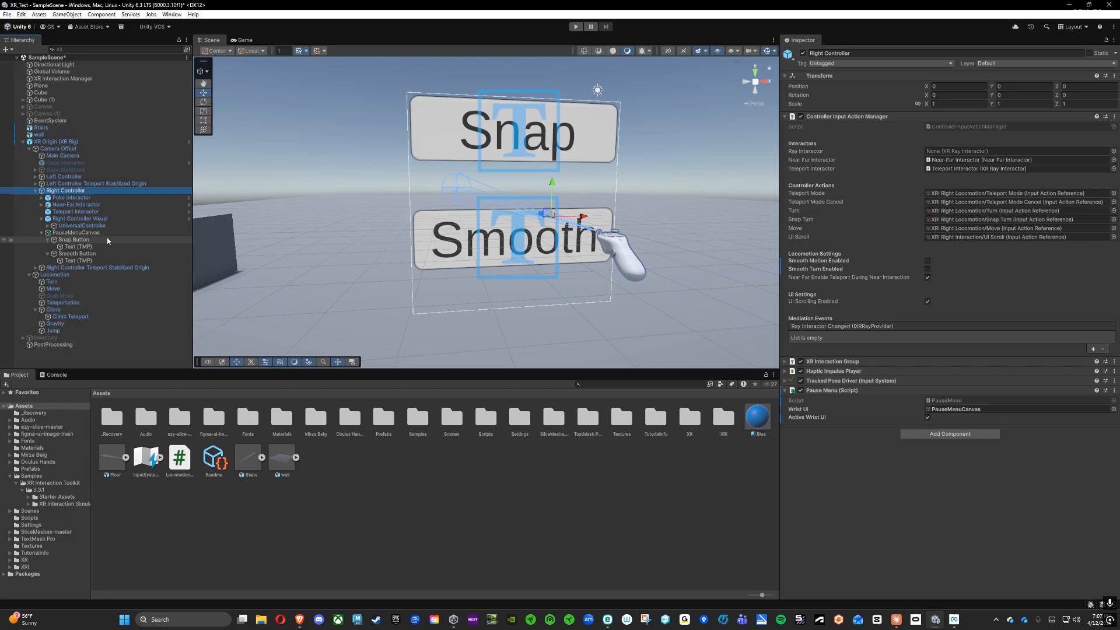
Add an On Click event to Snap Button that calls LocomotionToggleManager.SetSnapTurn on XR Origin (XR Rig)
click(75, 240)
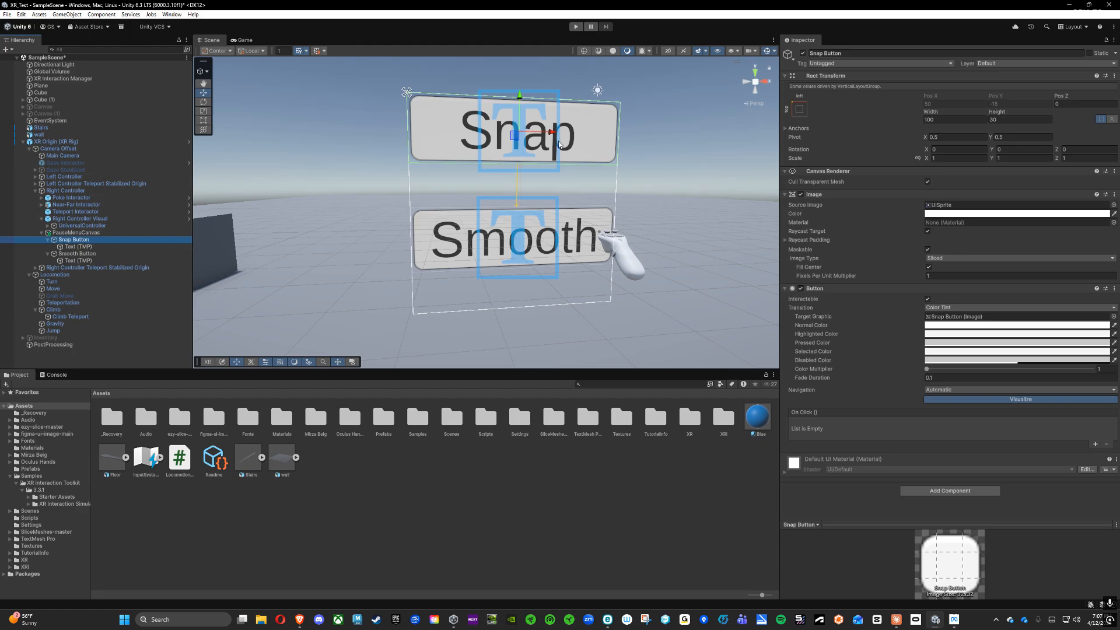
alt+drag(404, 159, 370, 145)
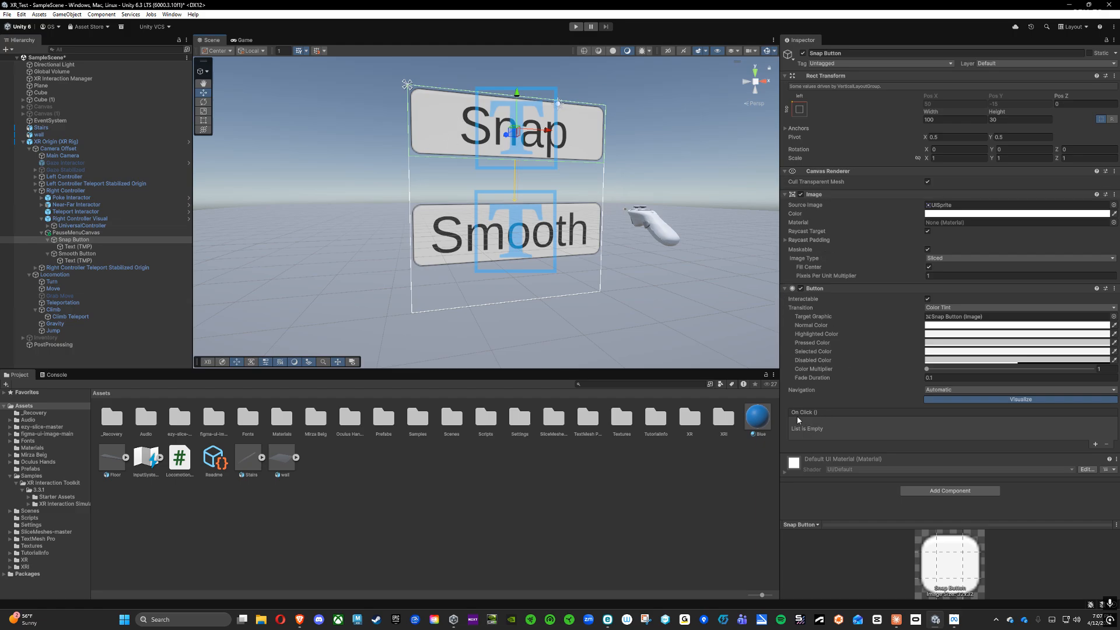
click(1094, 445)
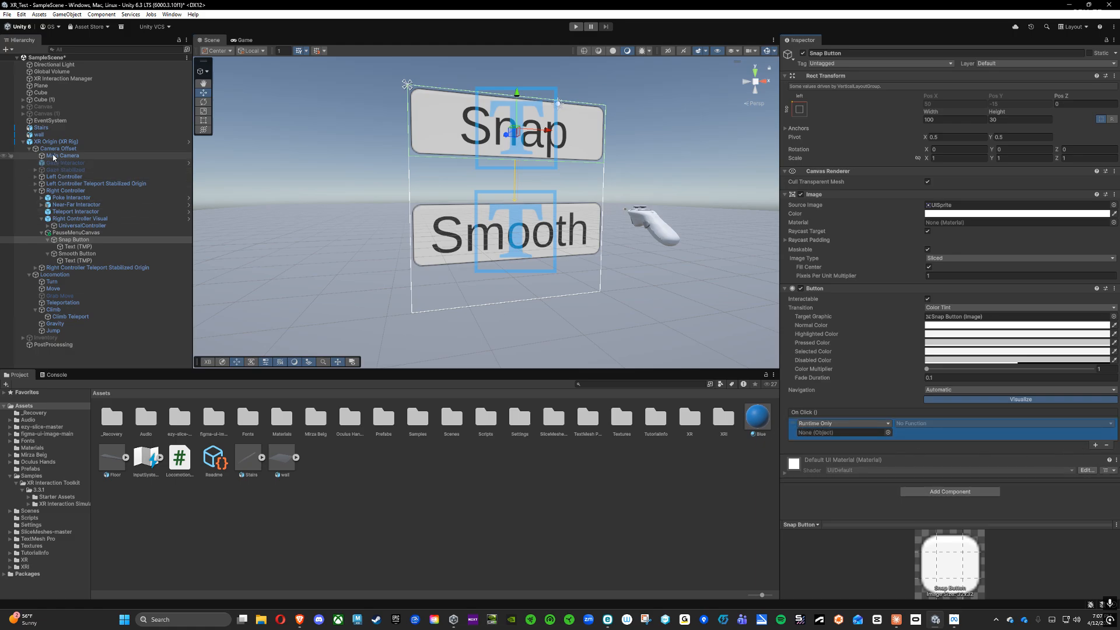
drag(47, 144, 838, 436)
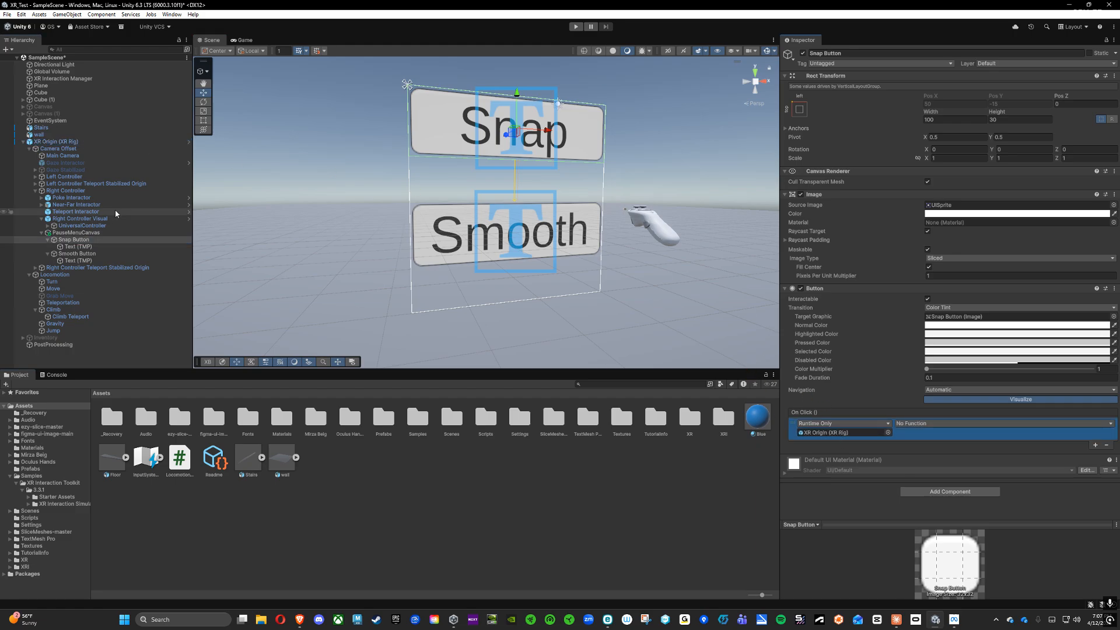
click(56, 141)
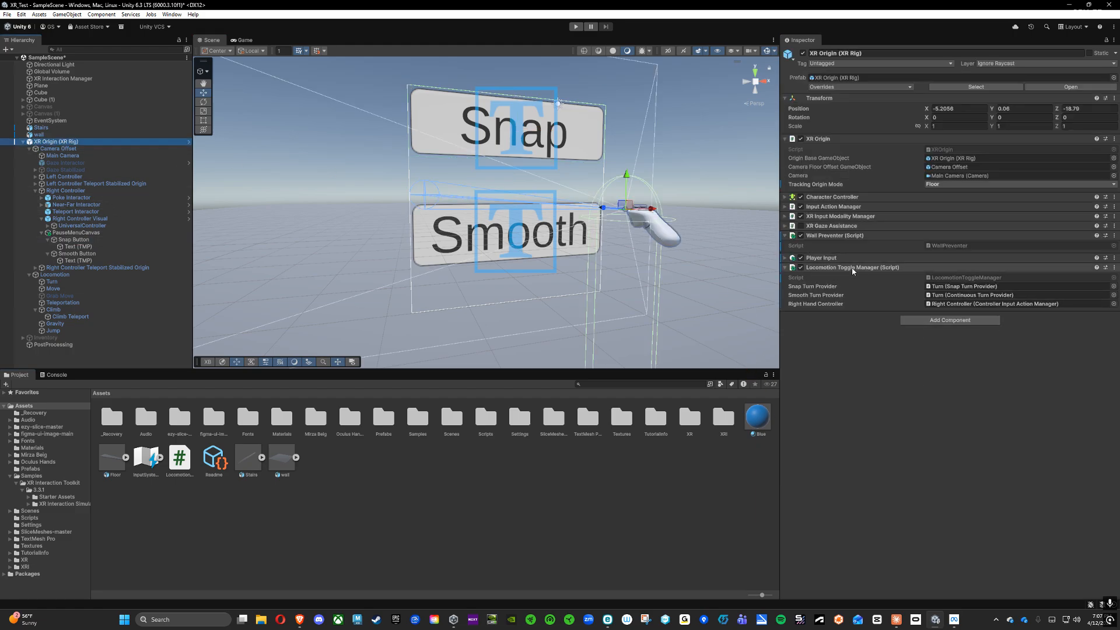
click(74, 240)
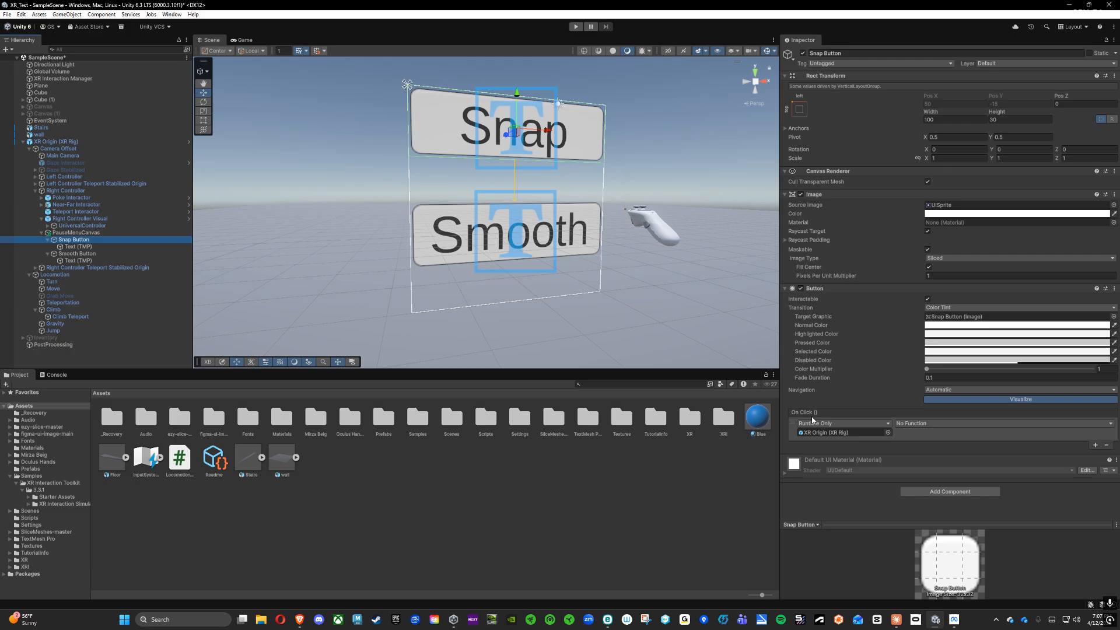
click(918, 424)
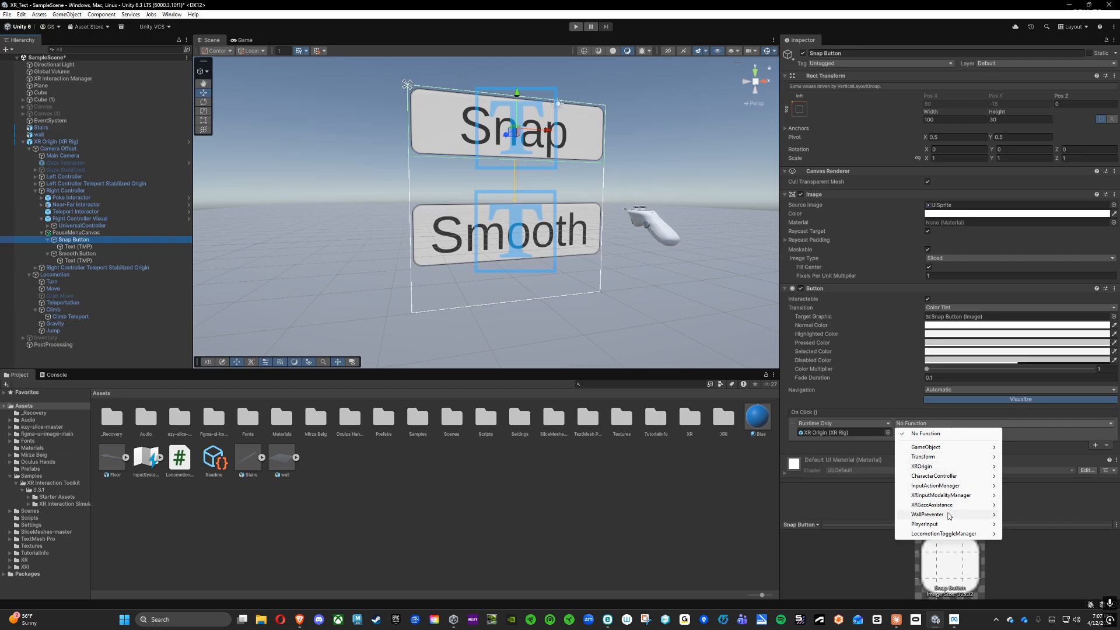
mouse_move(950, 535)
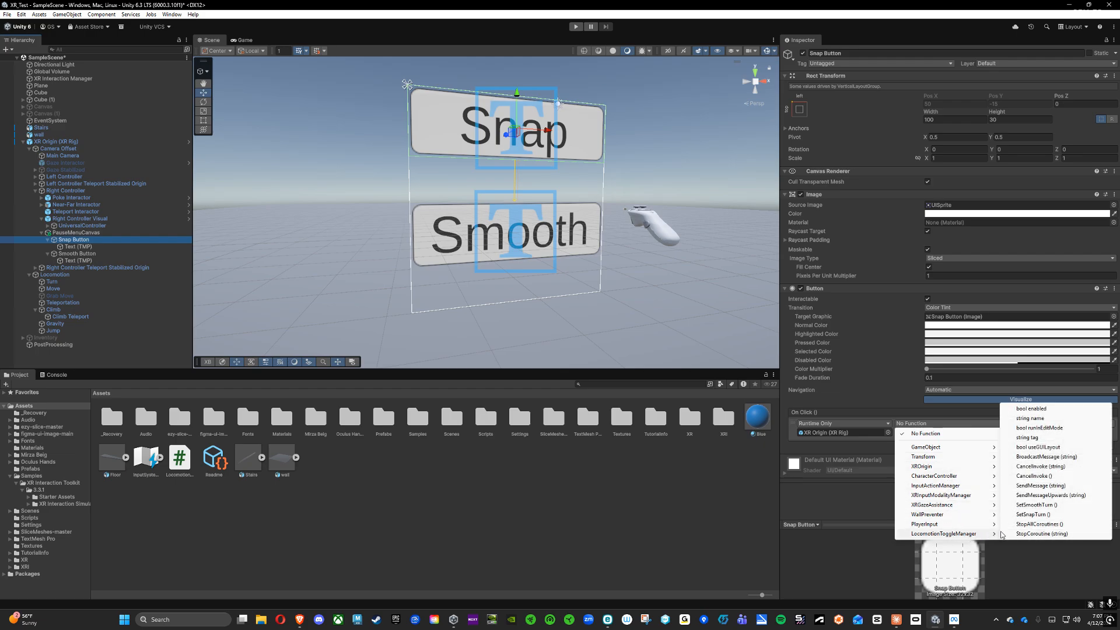
click(1035, 515)
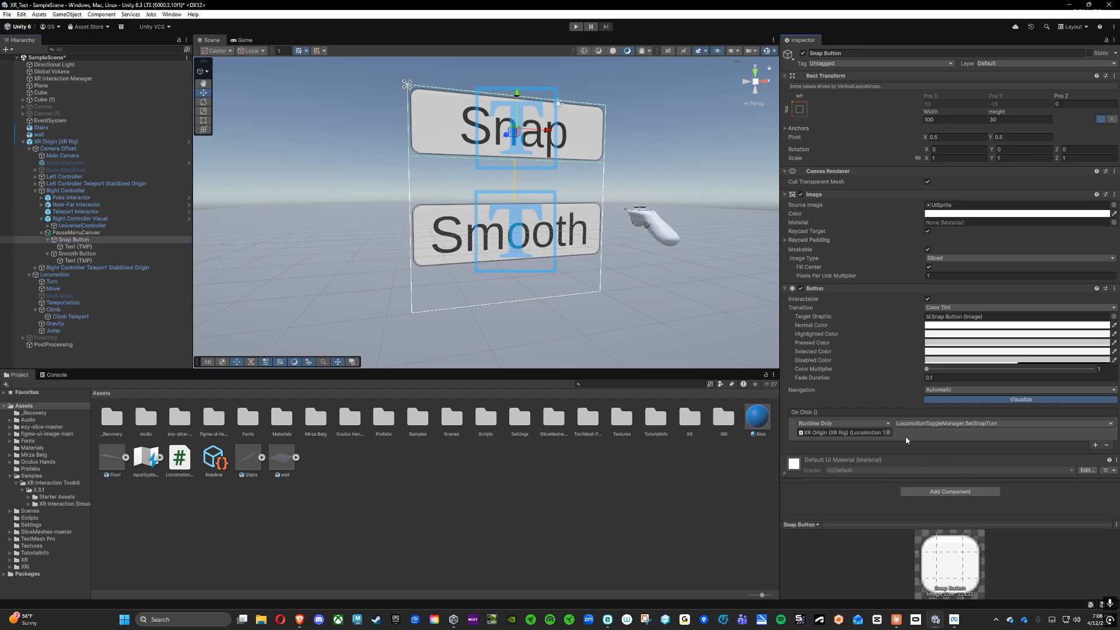
Add an On Click event to Smooth Button that calls LocomotionToggleManager.SetSmoothTurn on XR Origin (XR Rig)
click(77, 254)
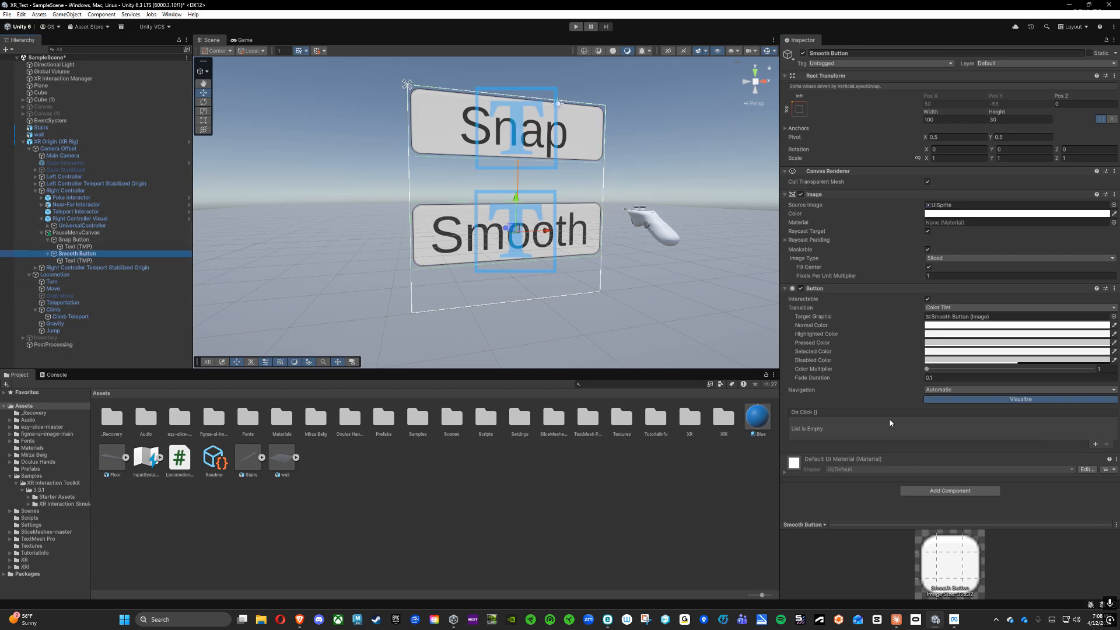
click(1095, 443)
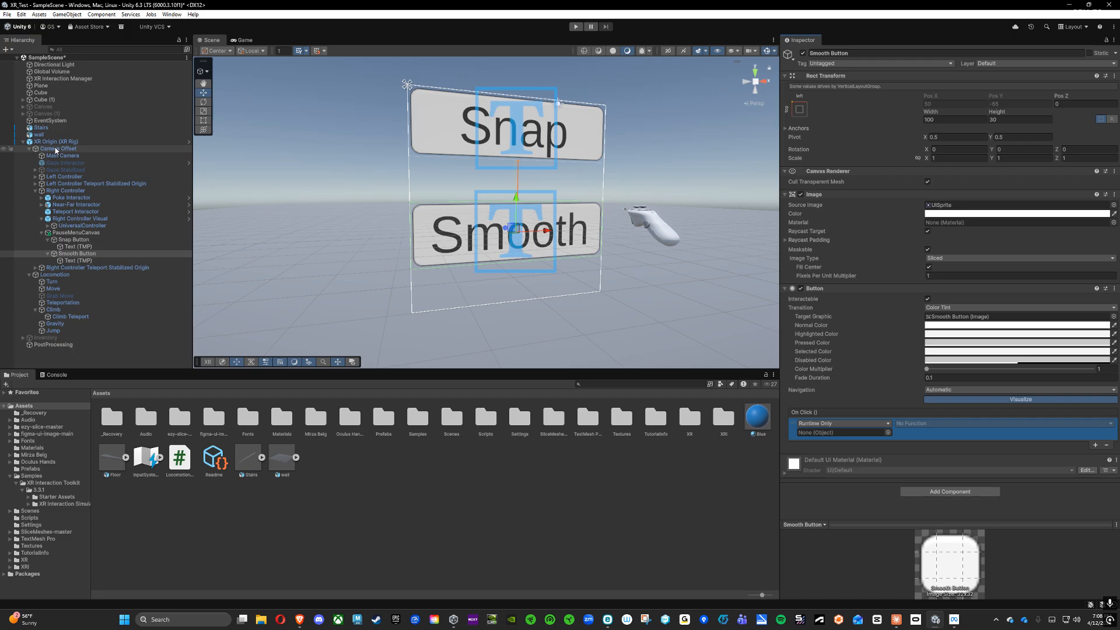
drag(55, 141, 859, 432)
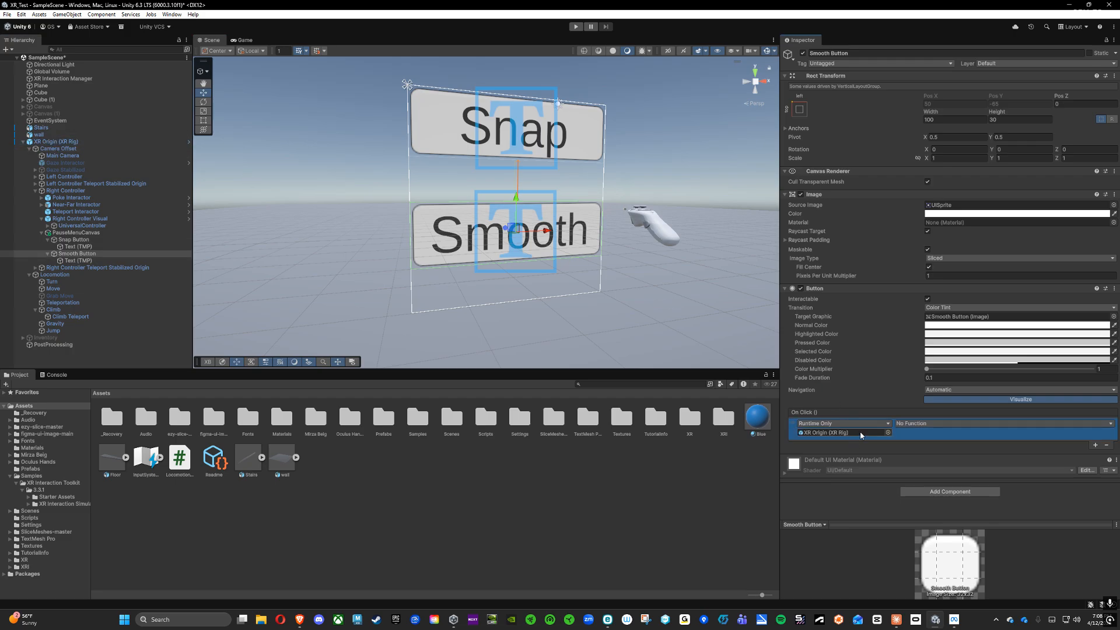
click(928, 424)
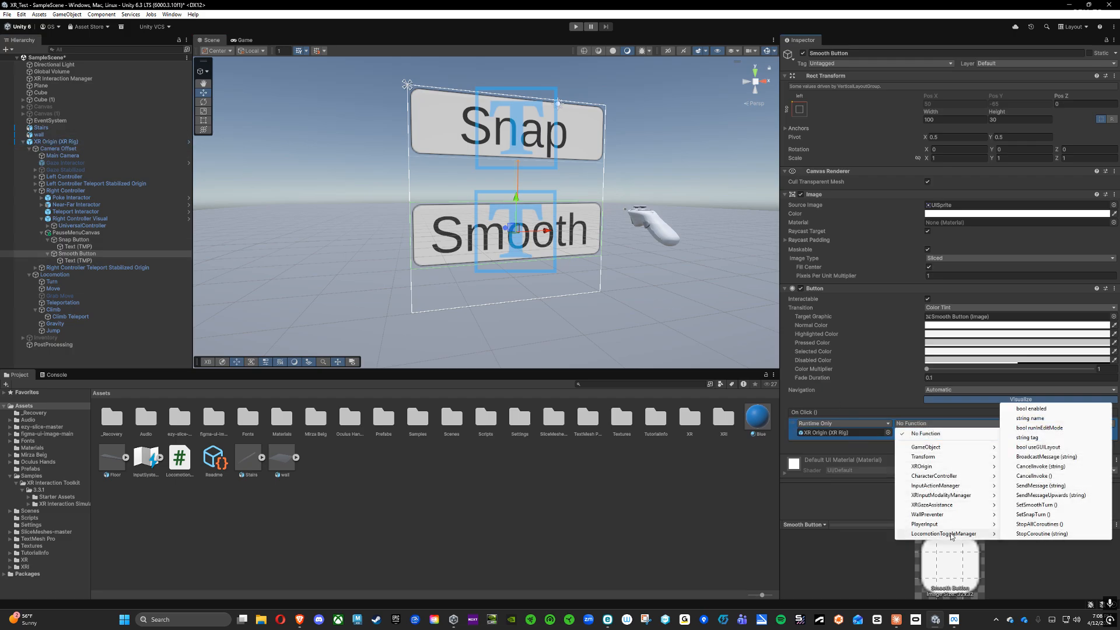
click(1035, 505)
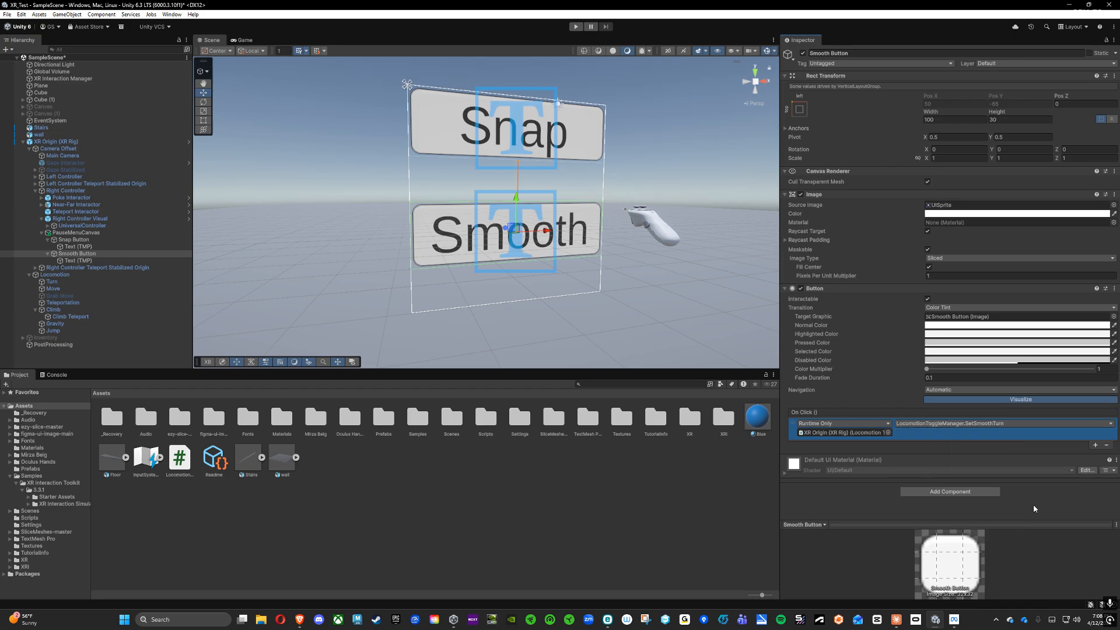
Check the Wrist UI reference of the Pause Menu script on Right Controller and locate the referenced object
click(66, 191)
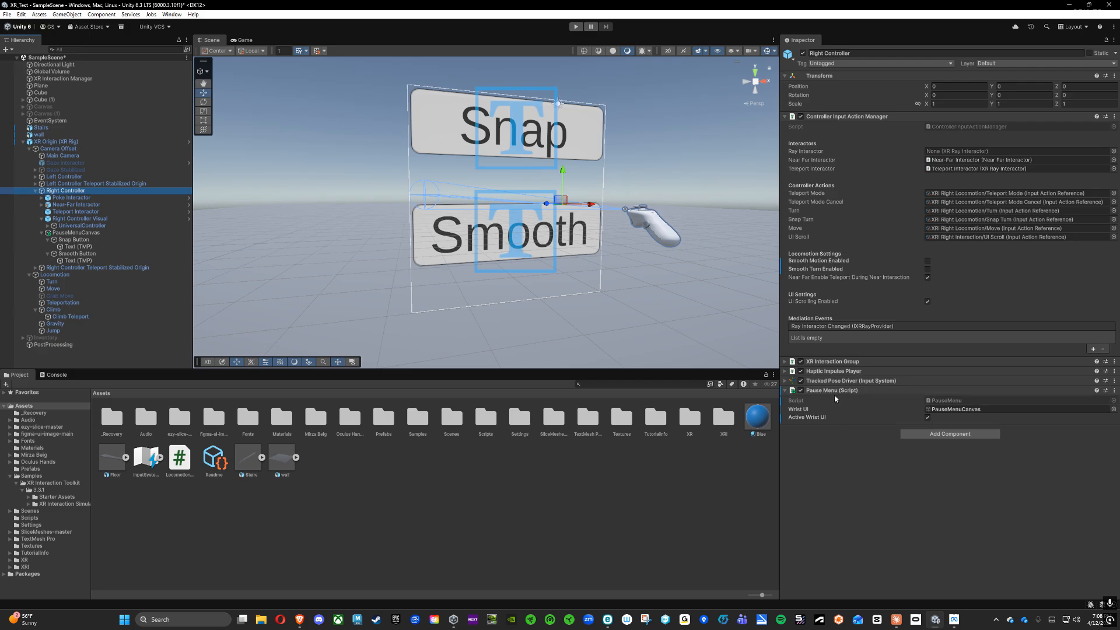
click(950, 410)
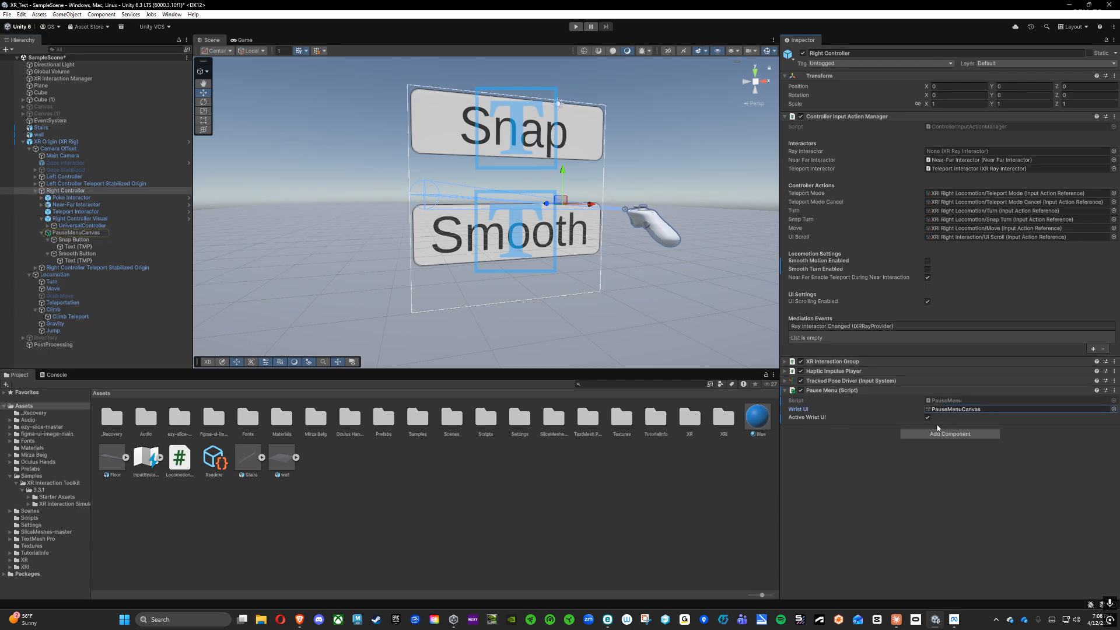
ctrl+click(346, 265)
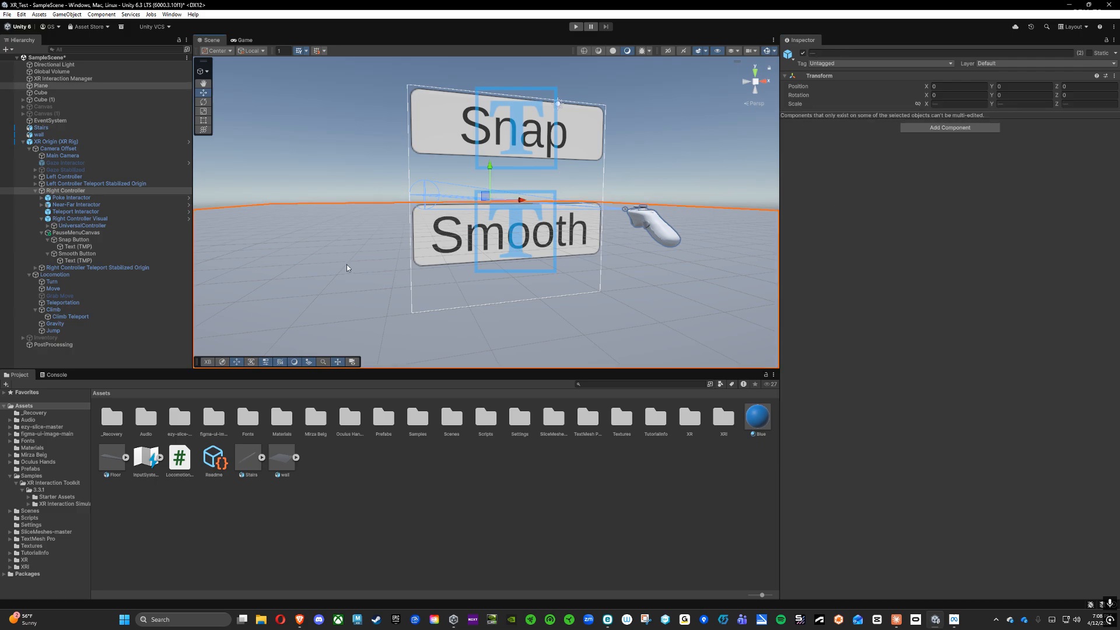
right_drag(689, 309, 662, 289)
key(s)
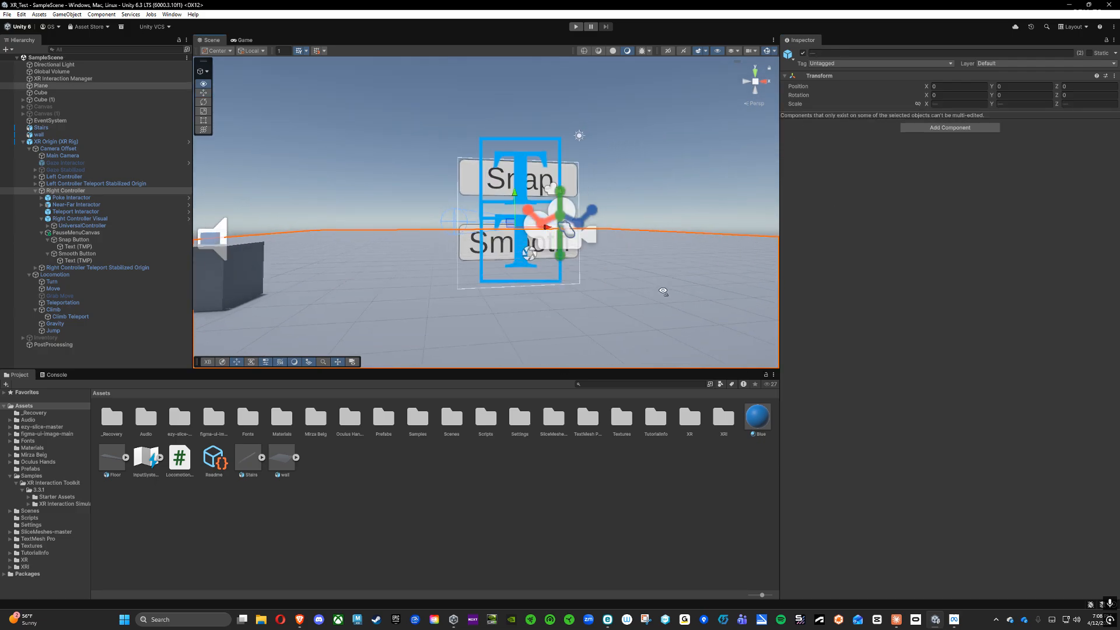
click(383, 129)
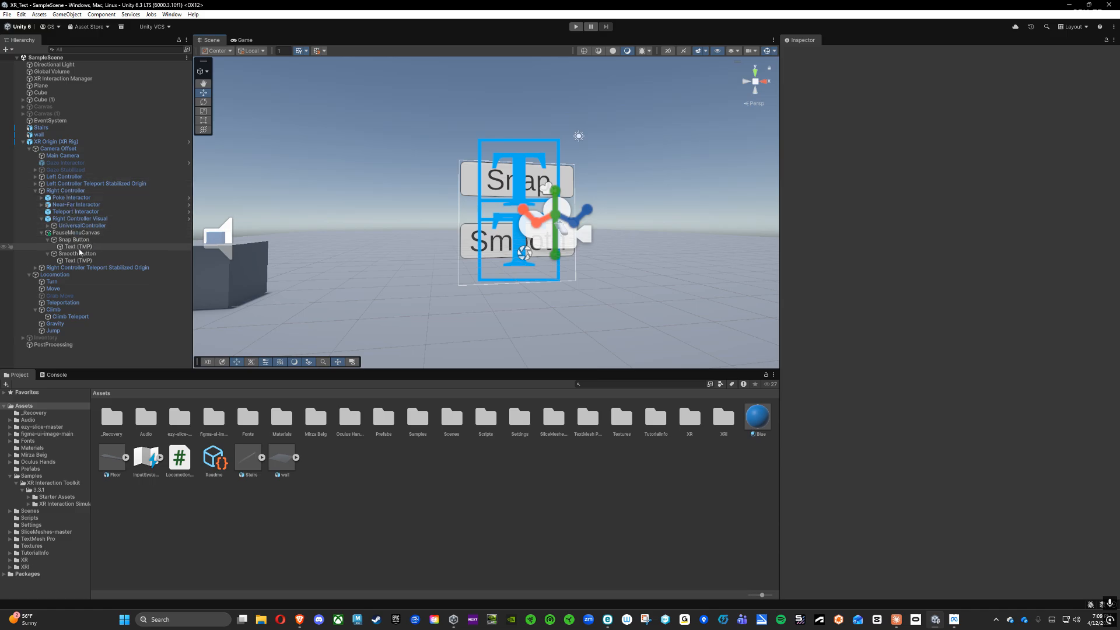
Test the Snap and Smooth buttons in Play mode with the Turn object's turn providers shown, and stop the test
click(53, 281)
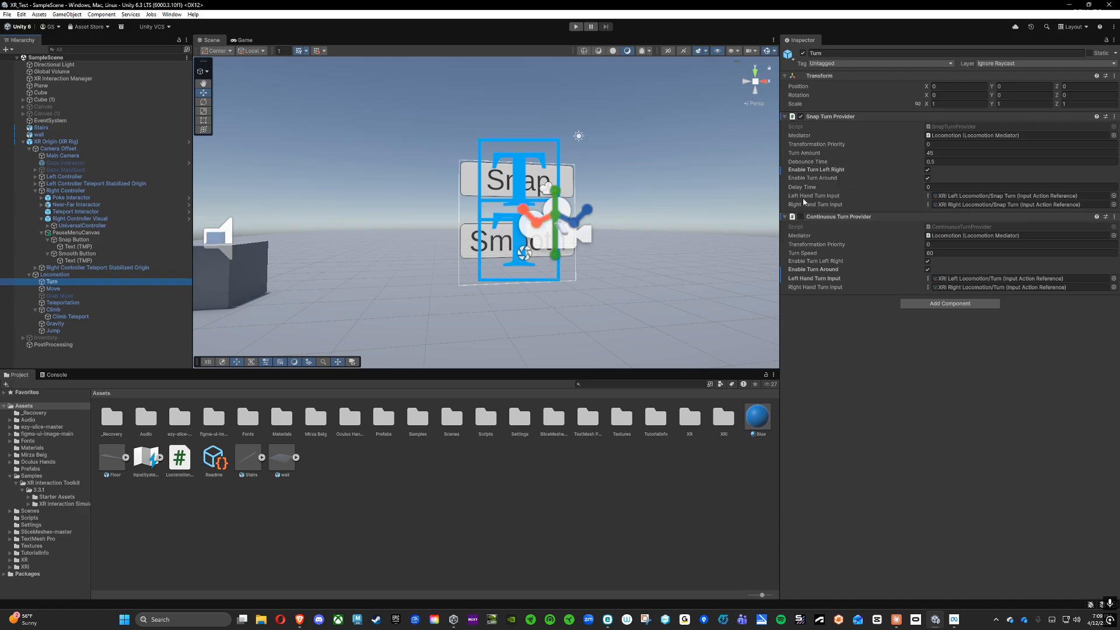
click(576, 26)
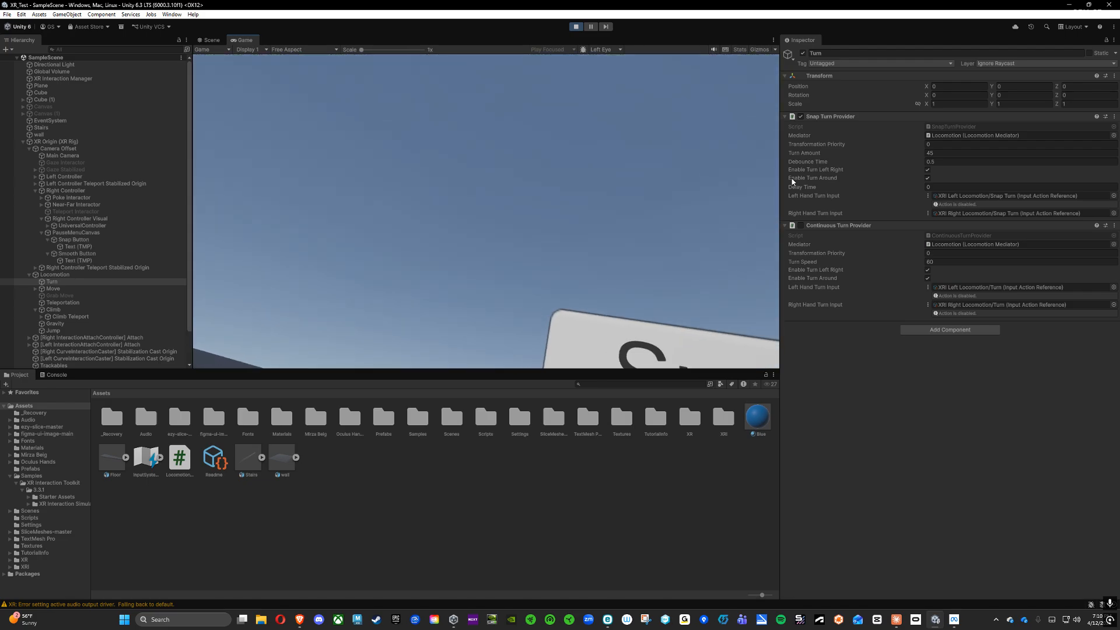
click(573, 27)
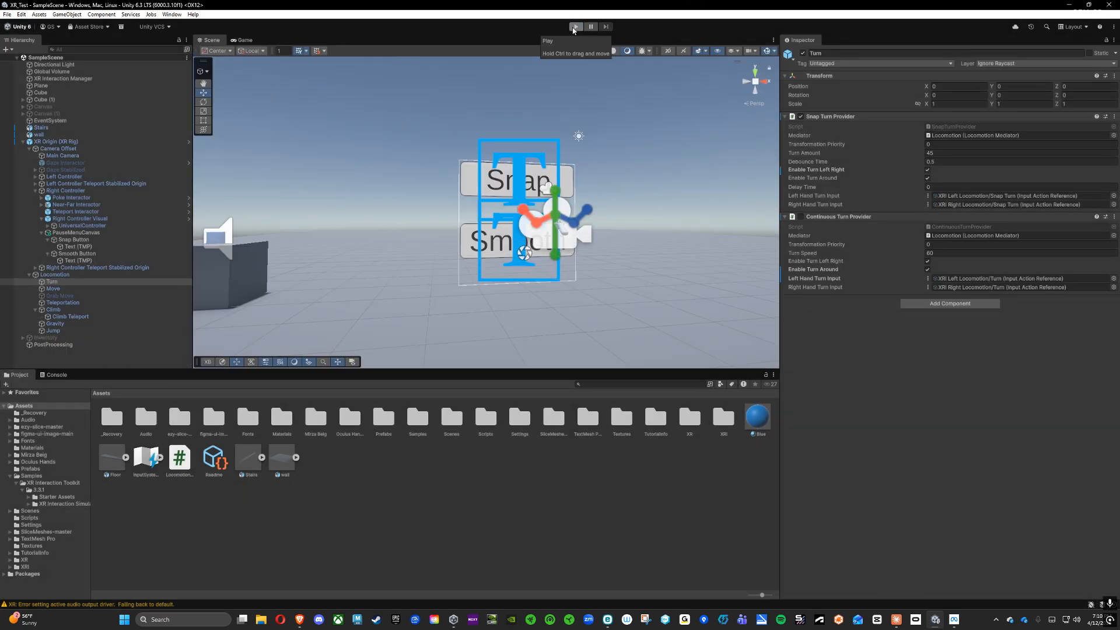
key(alt+z)
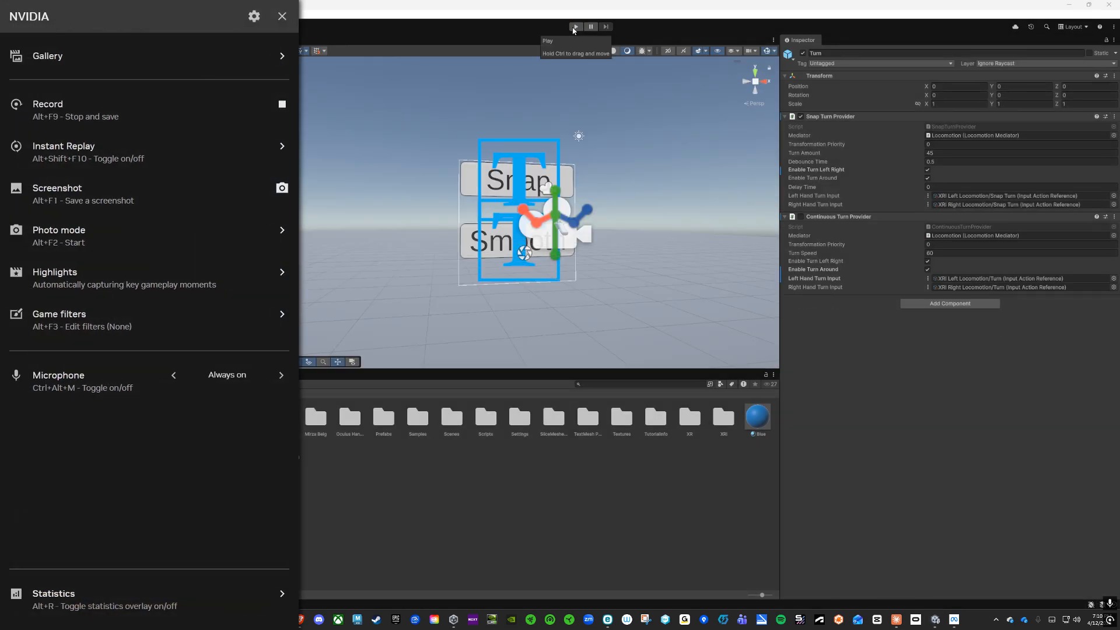